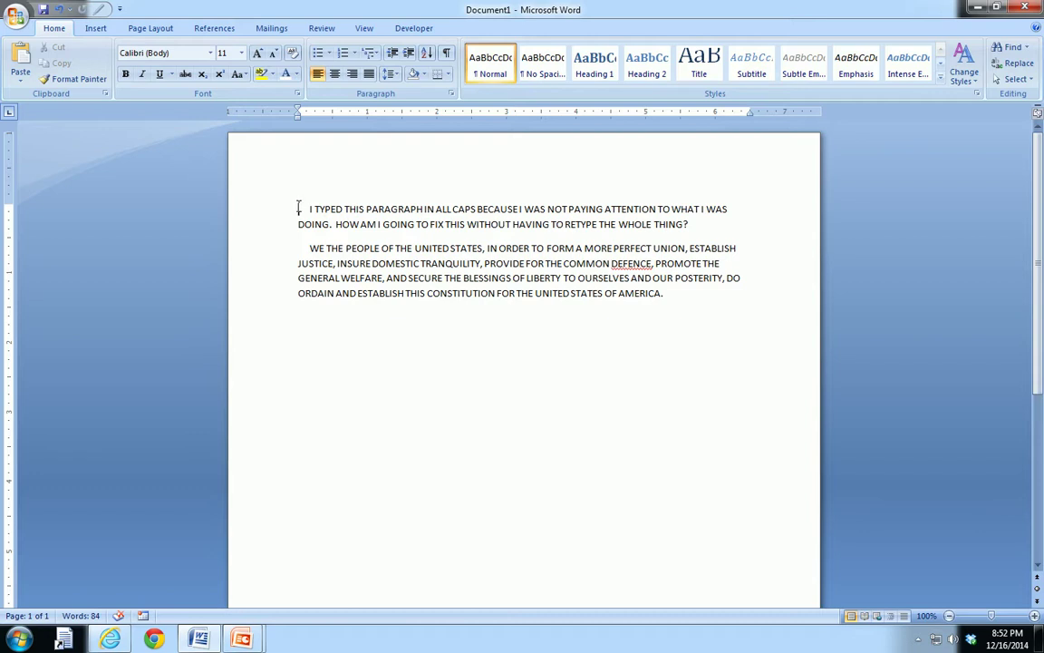
- Replace the misspelled DEFENCE in the preamble with the suggested DEFENSE
left_click_drag(298, 206, 645, 326)
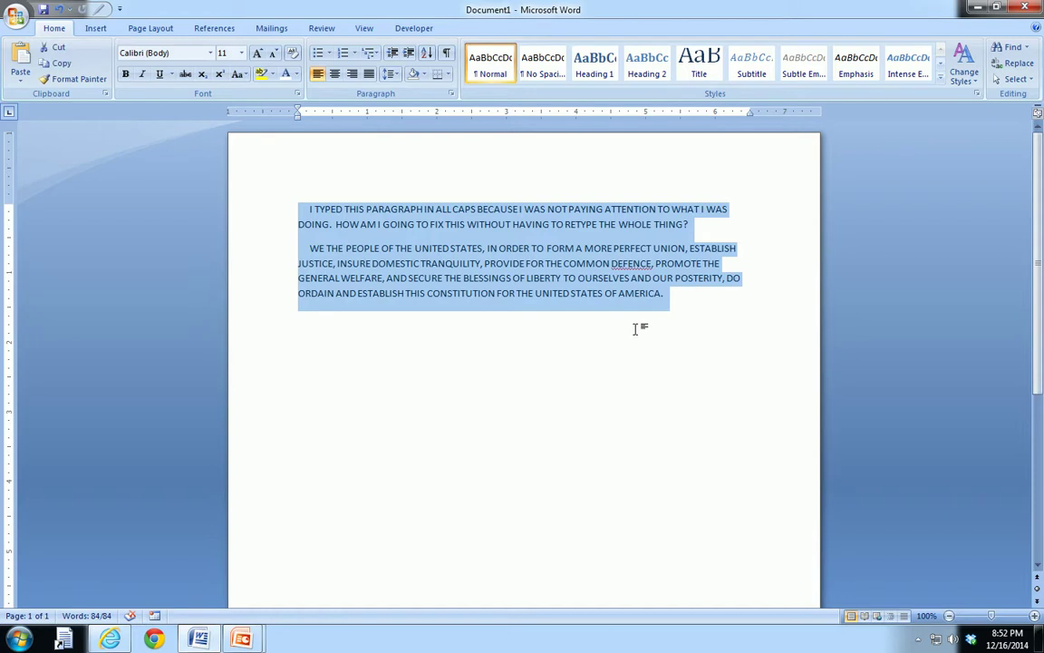
left_click(306, 209)
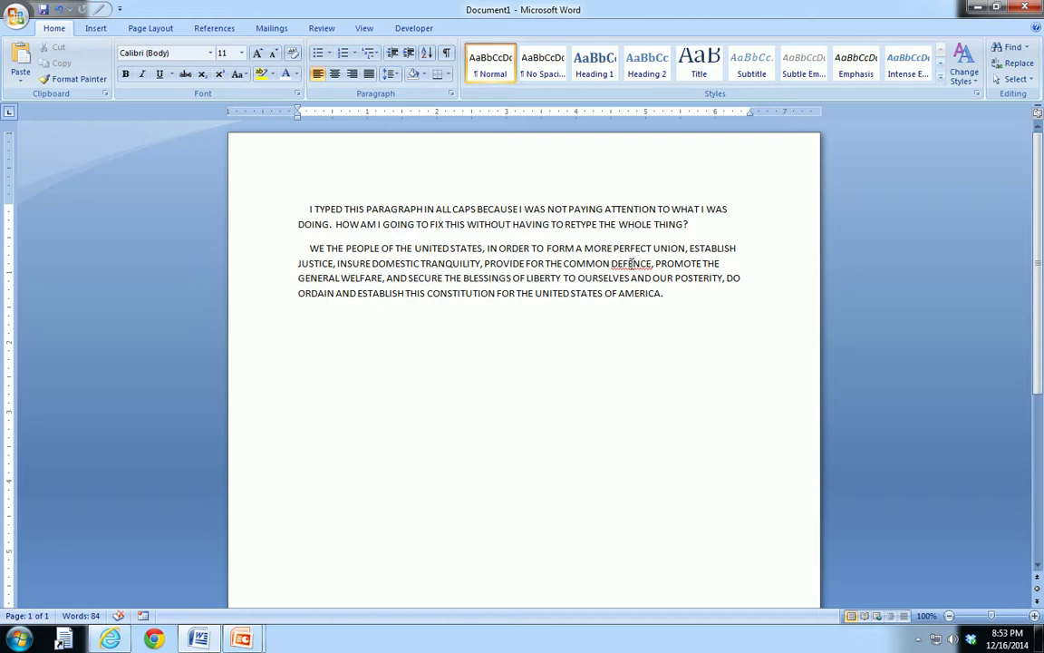
right_click(629, 263)
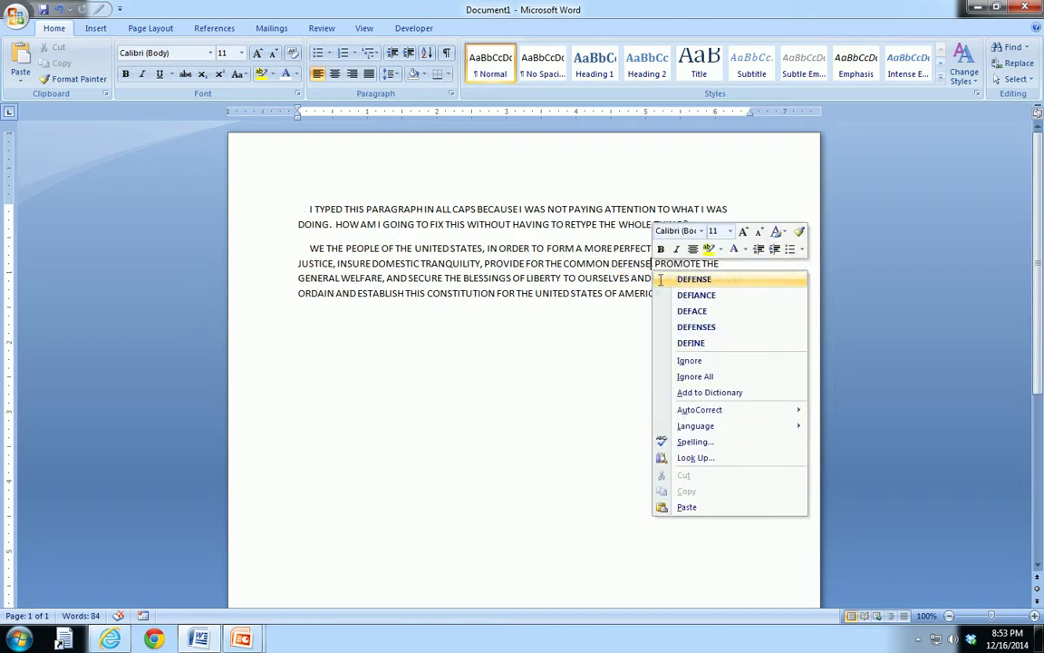
left_click(694, 280)
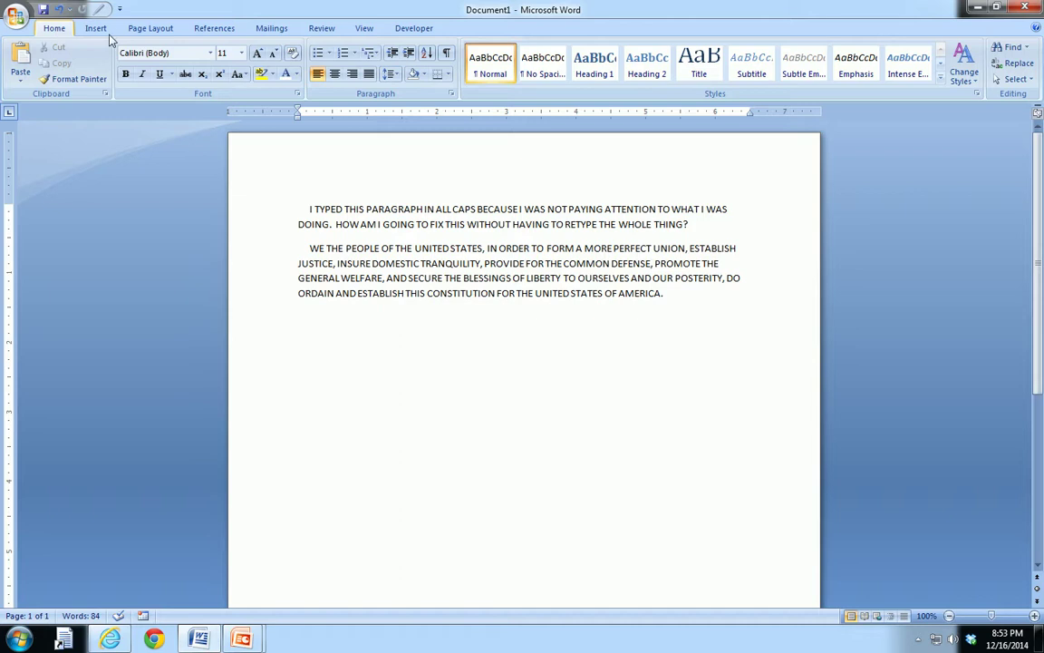
- Use Editing > Select > Select All on the Home tab to select both paragraphs
left_click(1022, 81)
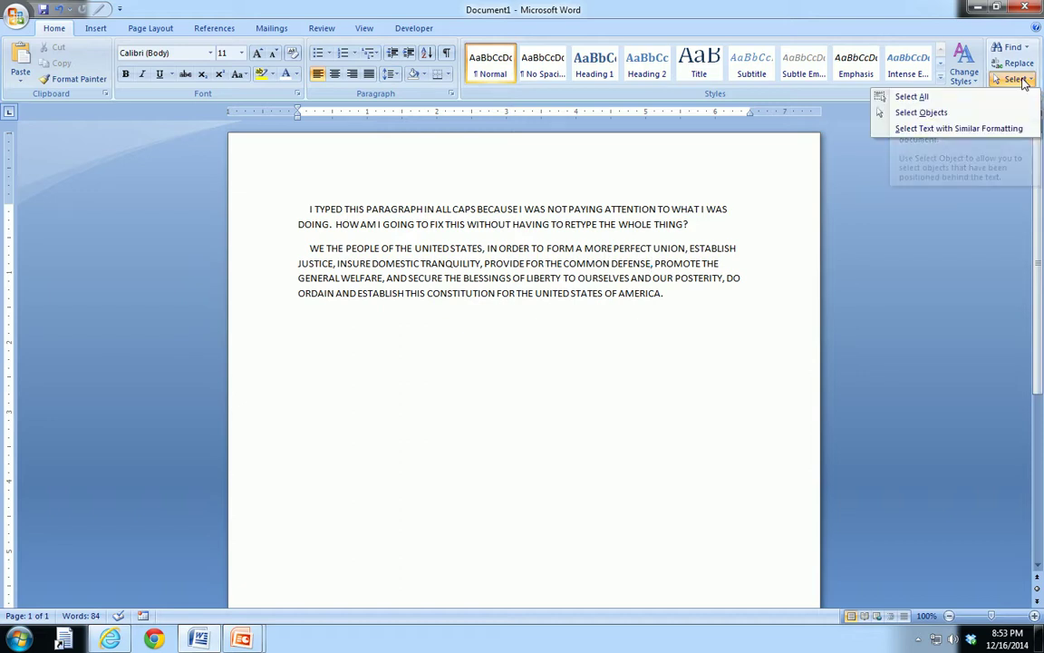
left_click(914, 98)
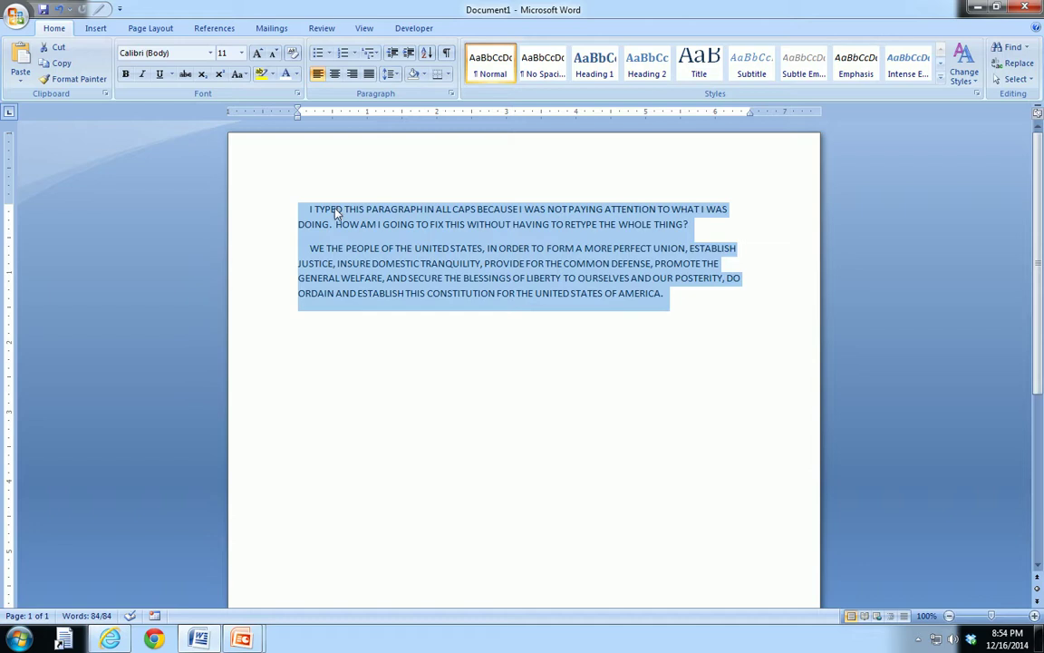
- Convert the selected paragraphs from all caps to sentence case with Shift+F3
mouse_move(246, 639)
key("shift+F3")
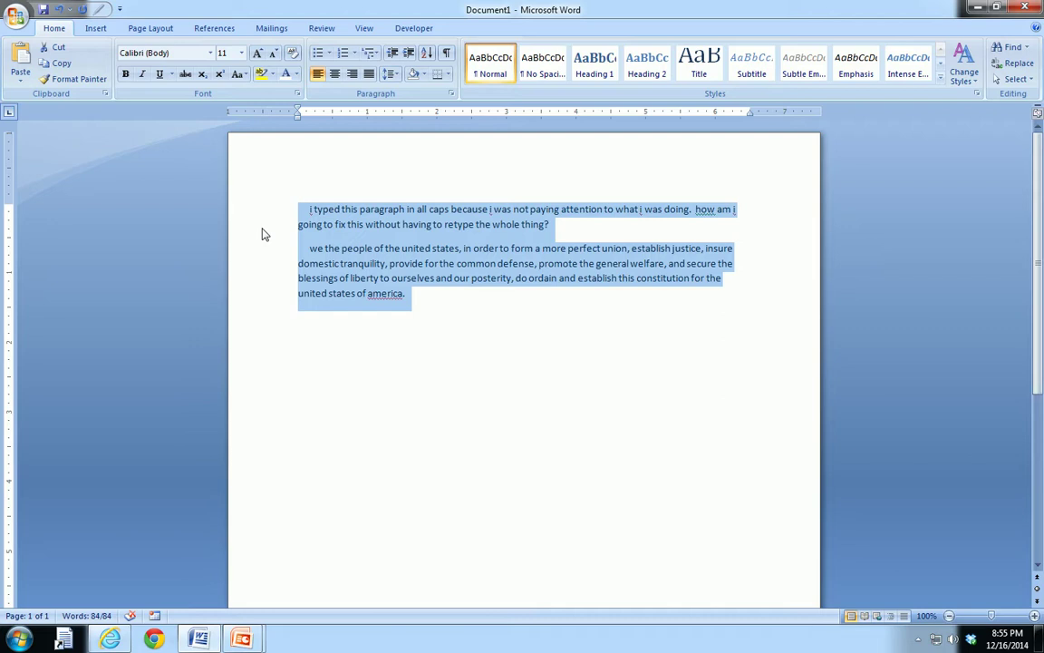
key("shift+F3")
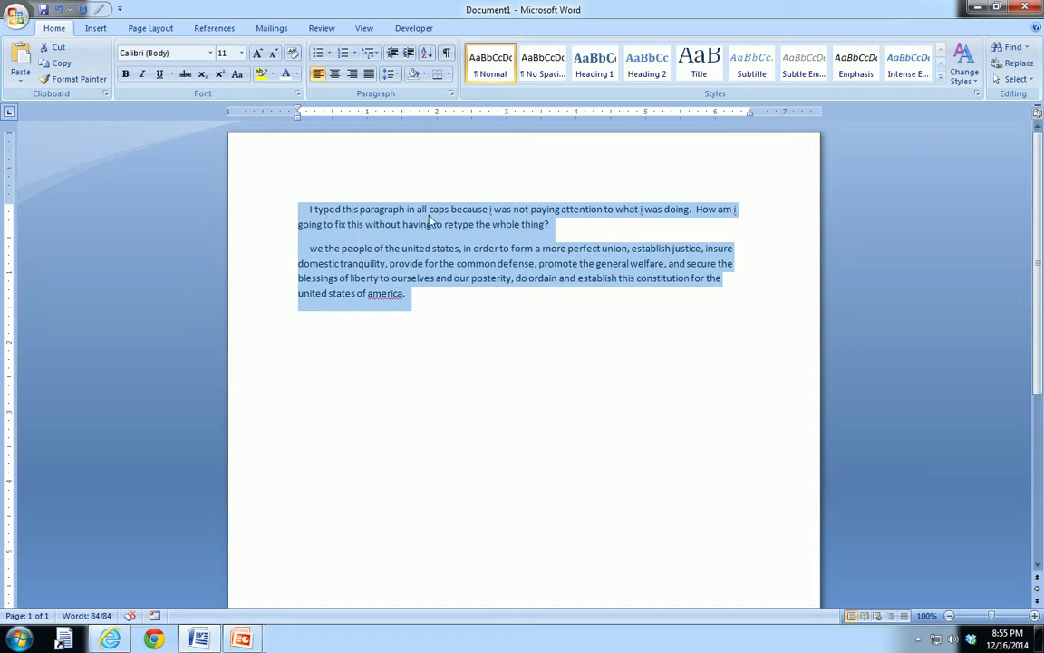
right_click(492, 216)
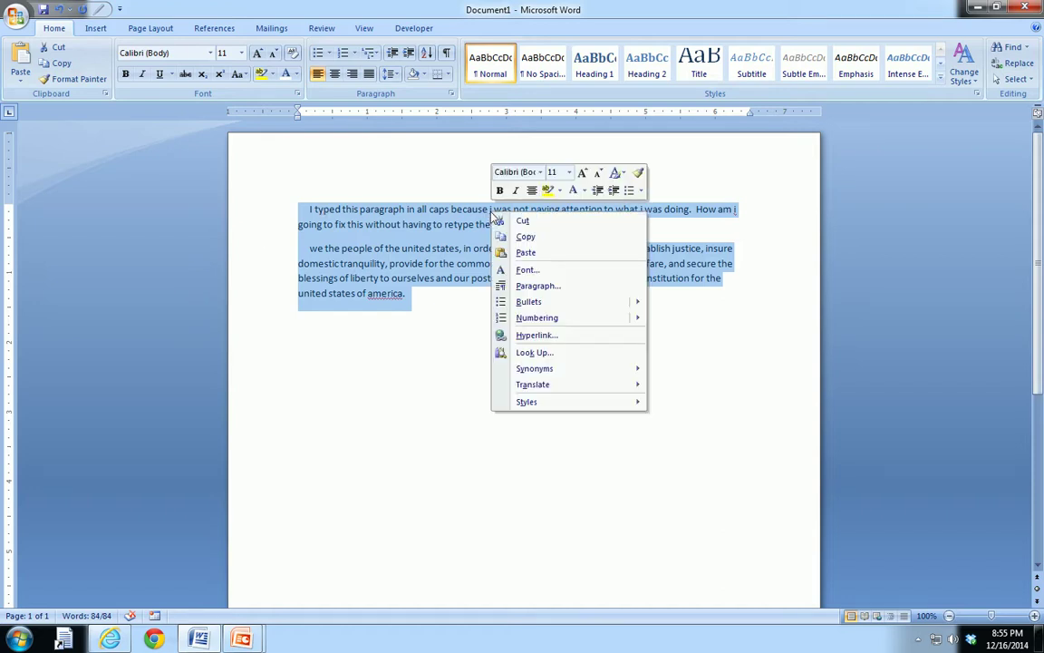
key("Escape")
- Capitalize the lone 'i' after 'because' and after 'what' to 'I'
left_click(490, 213)
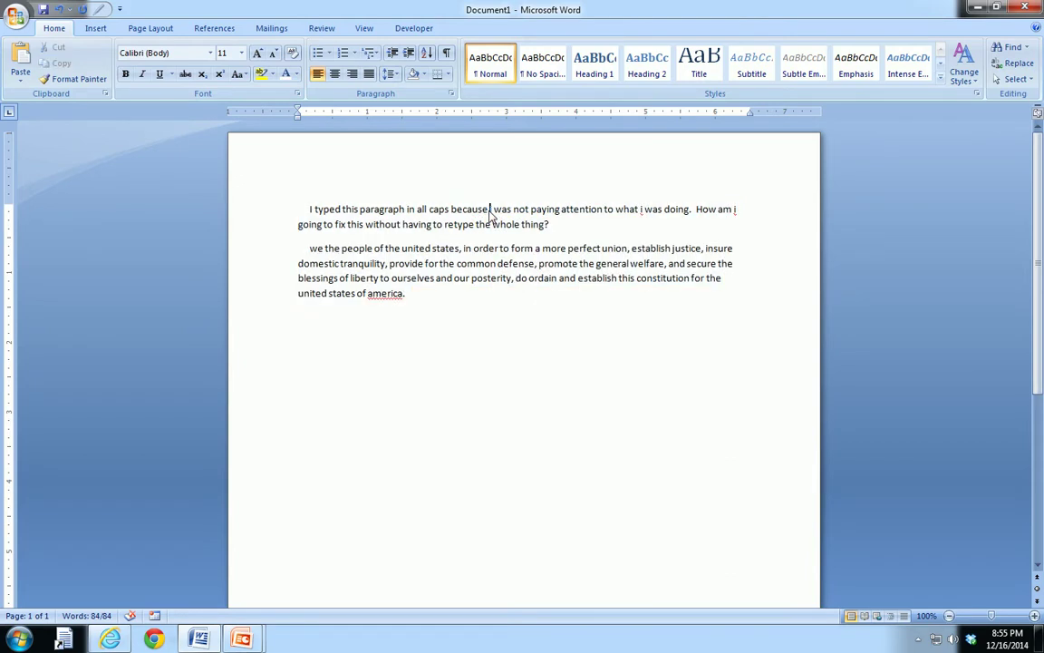
right_click(492, 211)
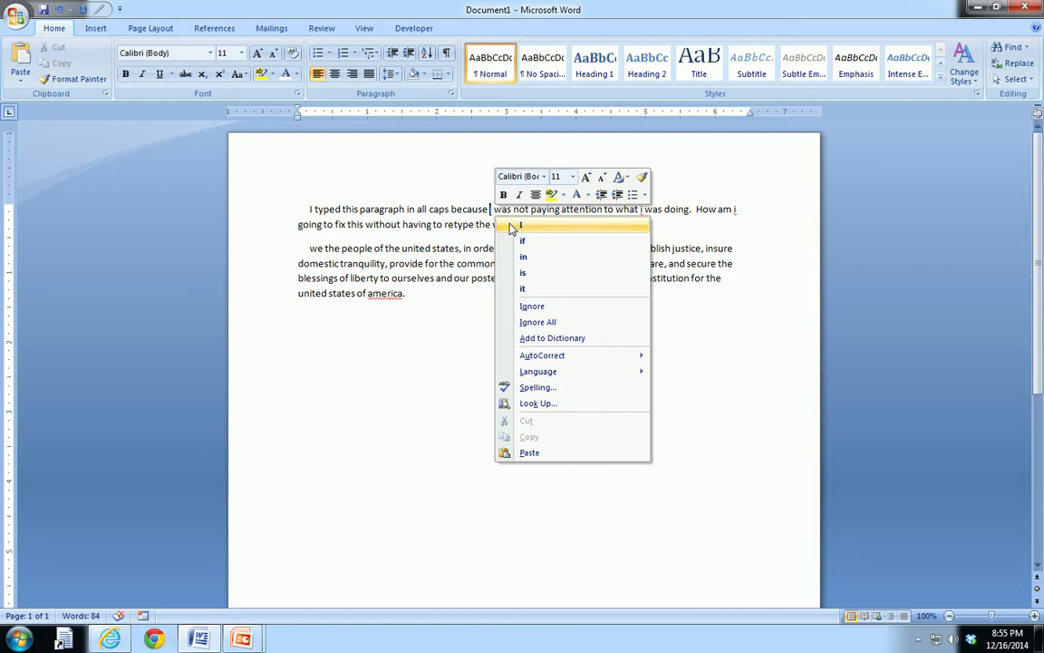
left_click(513, 226)
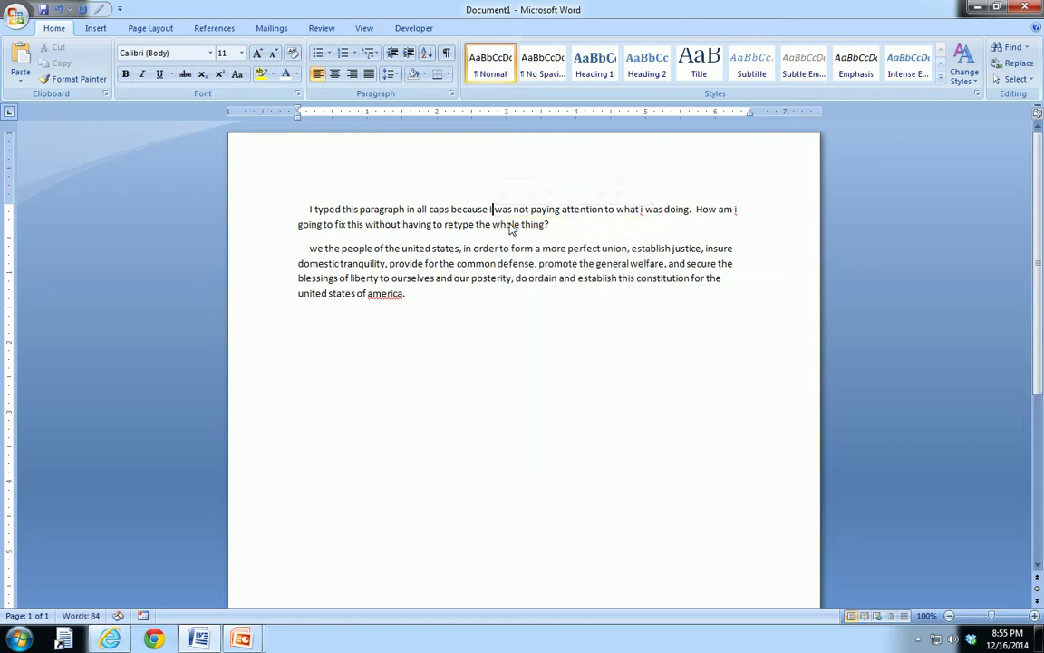
right_click(642, 209)
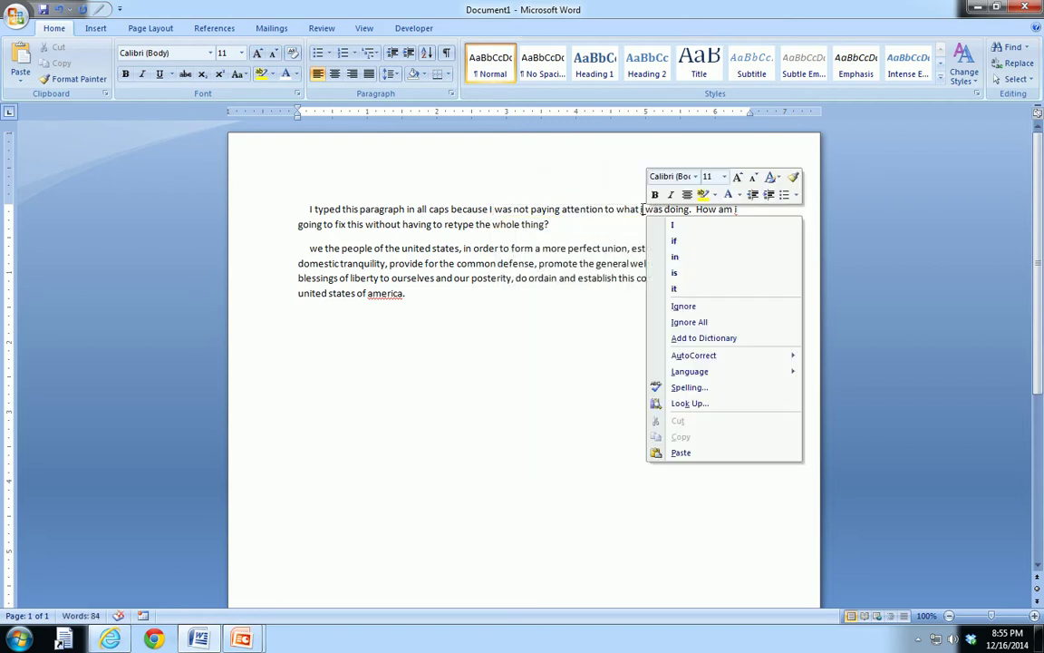
left_click(664, 224)
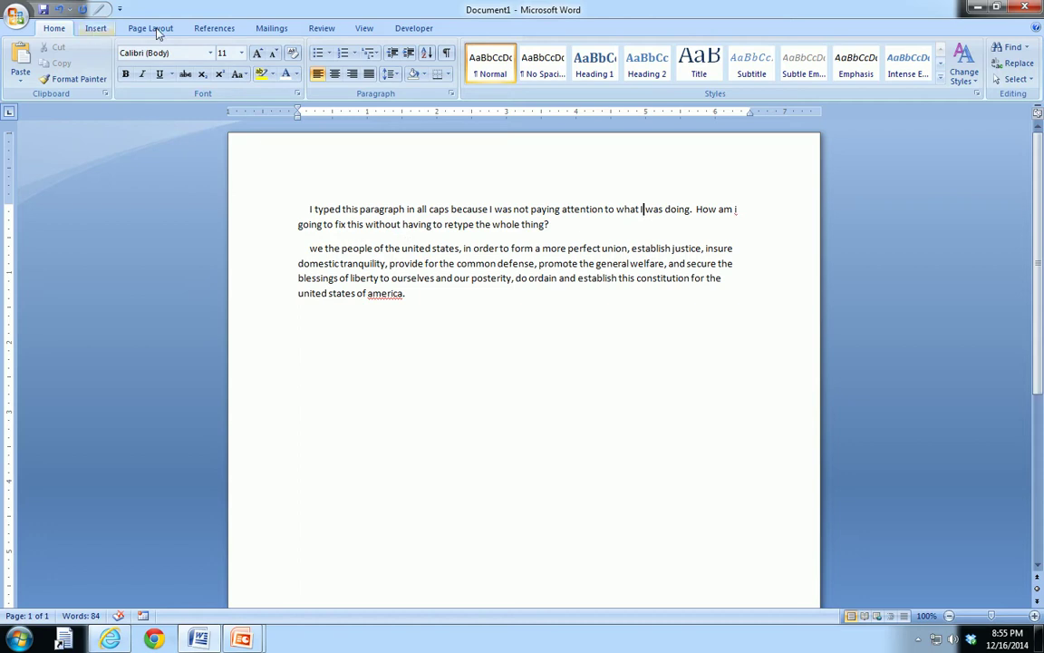
- Run Review > Spelling & Grammar, using Change All for 'i' and Change for 'america'
left_click(334, 29)
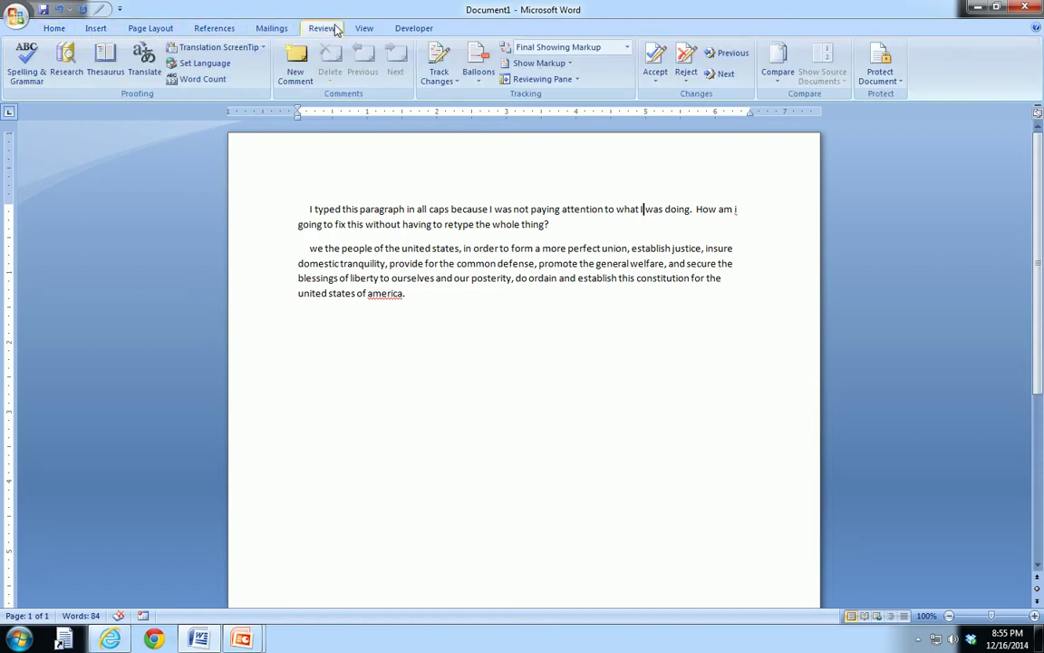
left_click(27, 62)
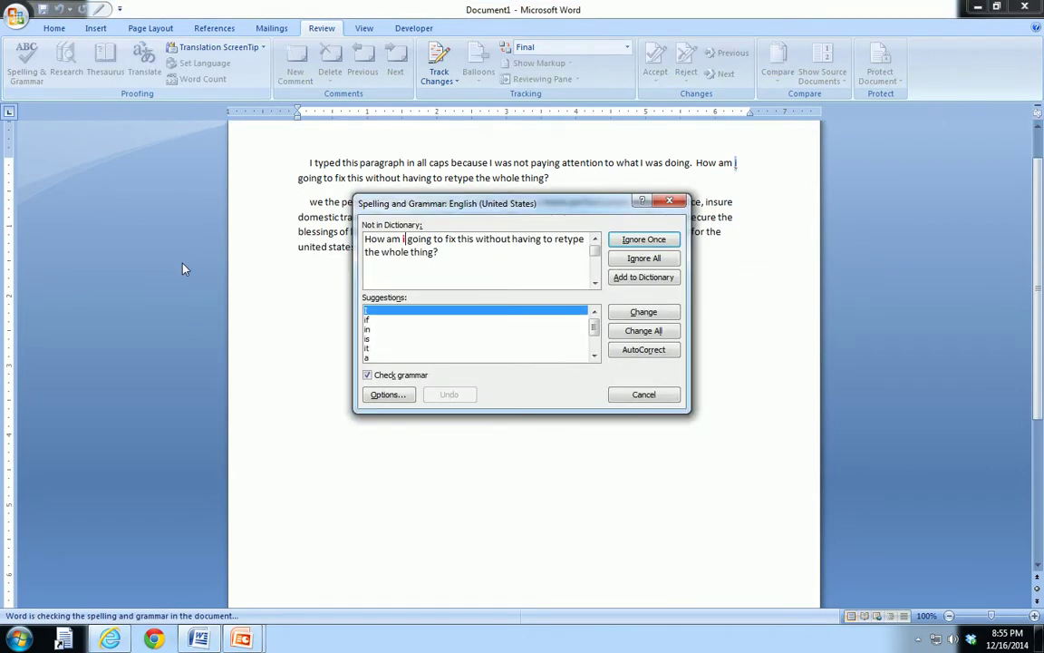
left_click(649, 332)
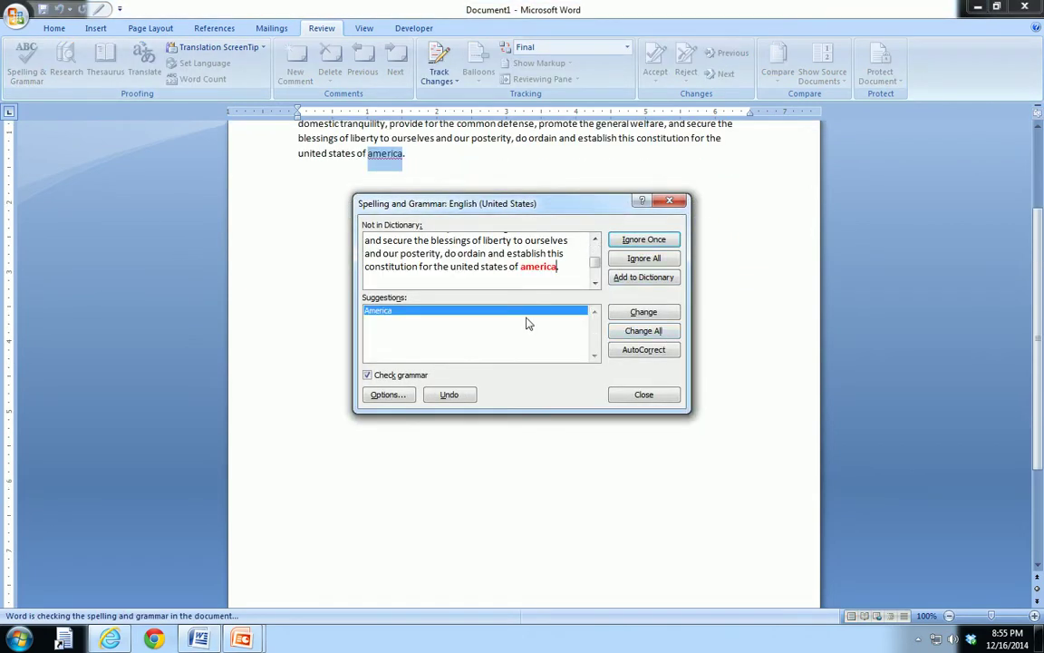
left_click(644, 313)
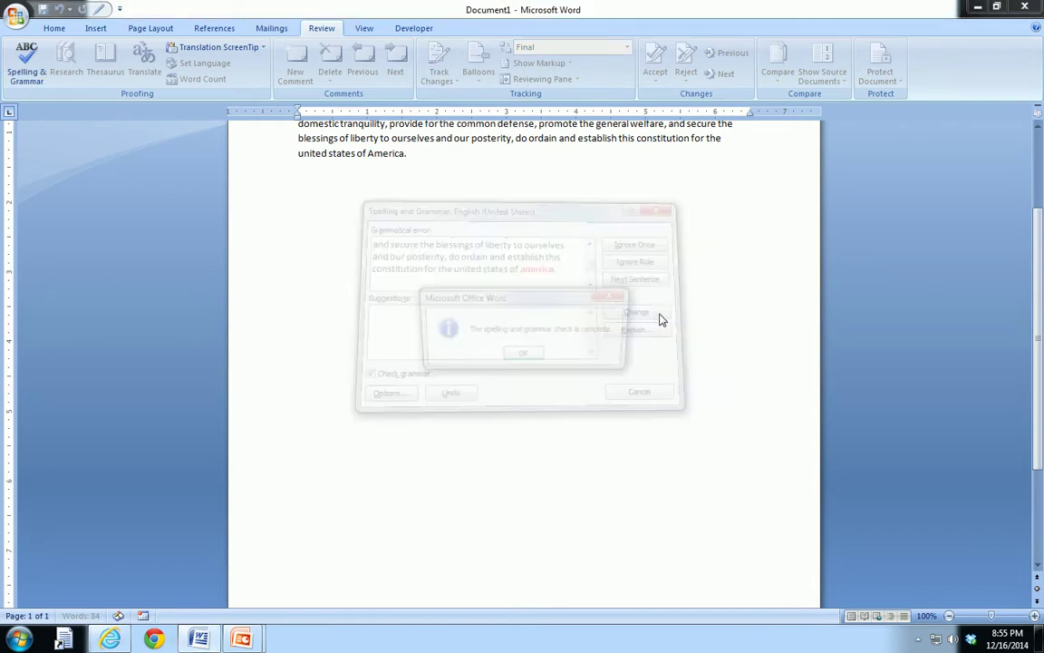
left_click(531, 353)
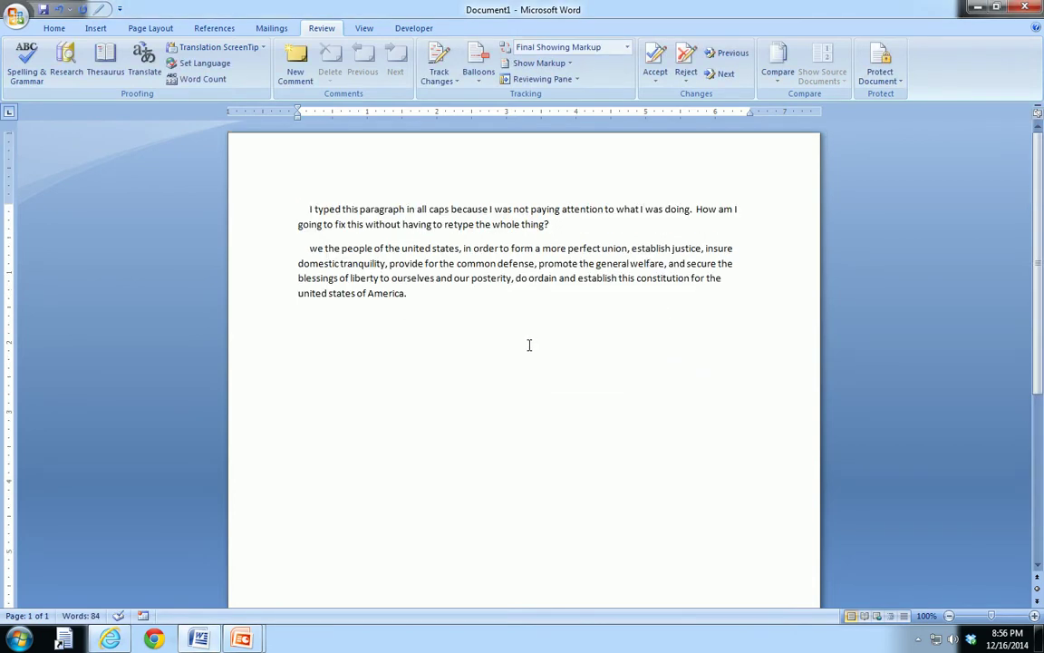
left_click(50, 30)
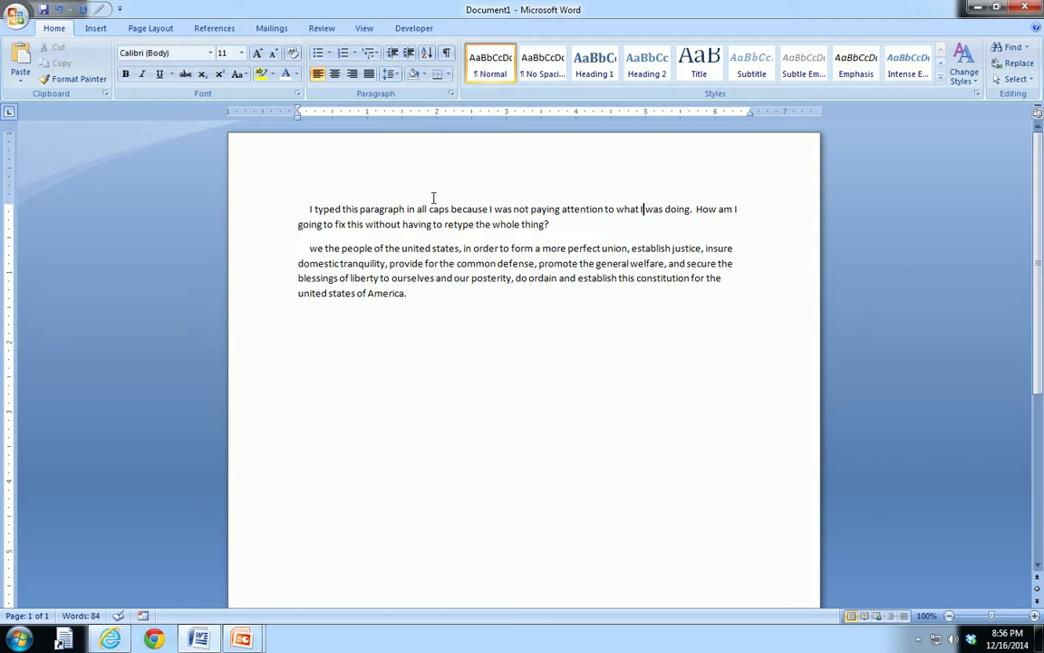
- Select all text and cycle Shift+F3 through uppercase and lowercase back to sentence case
key("ctrl+a")
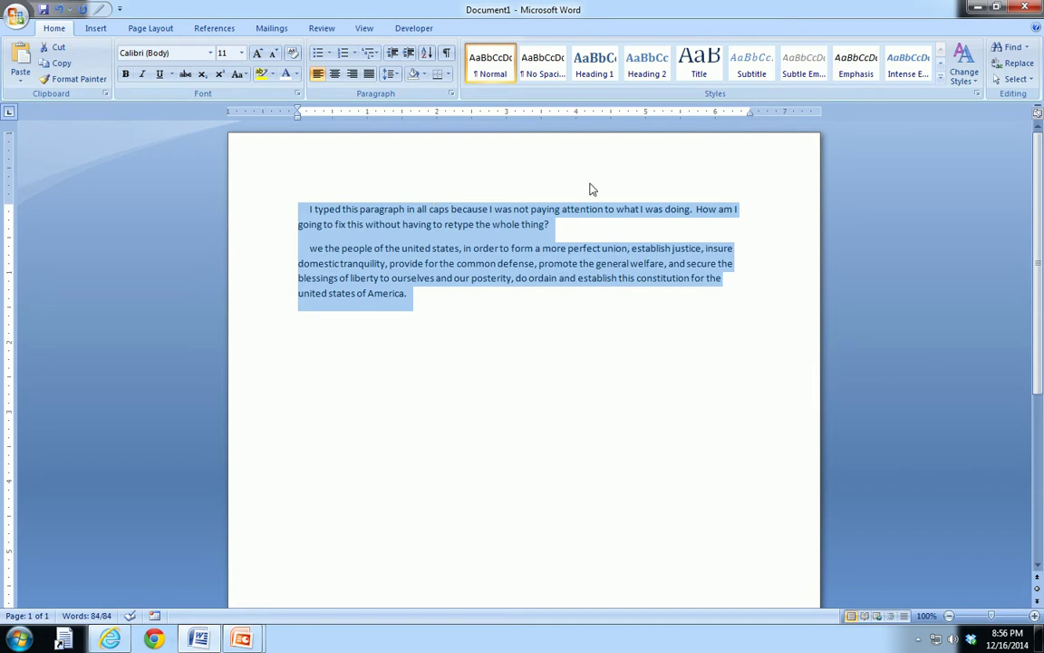
left_click(1012, 79)
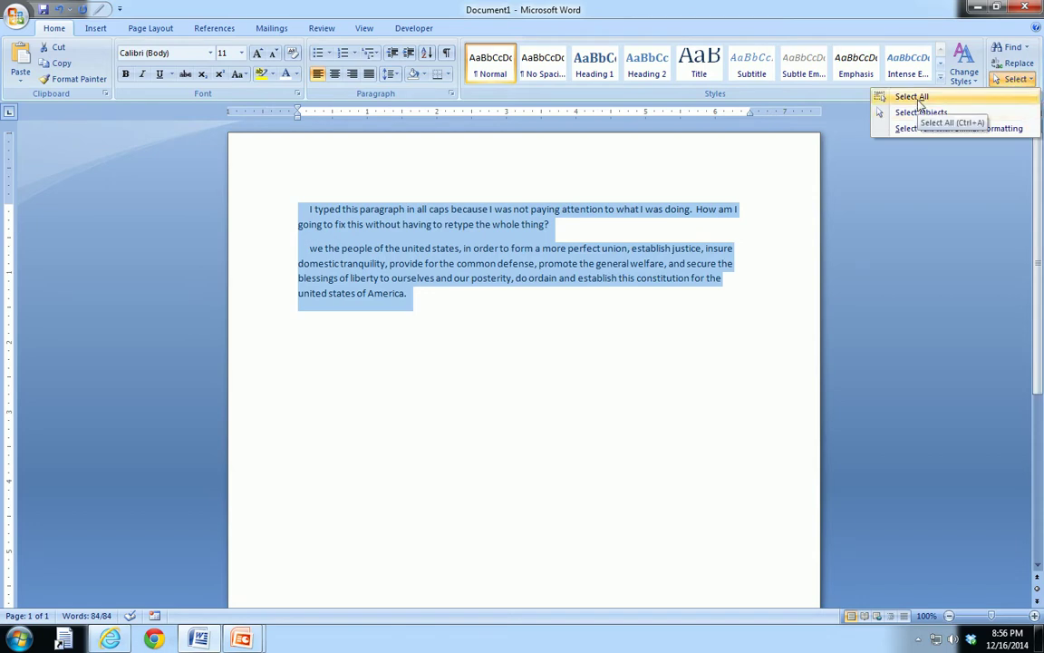
left_click(444, 175)
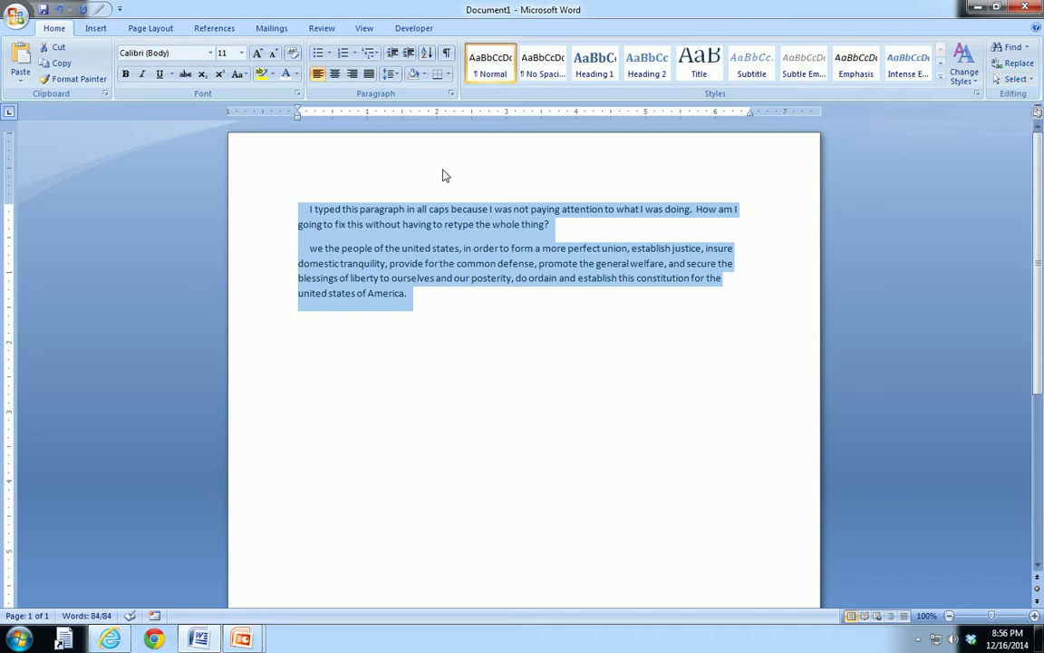
key("shift+F3")
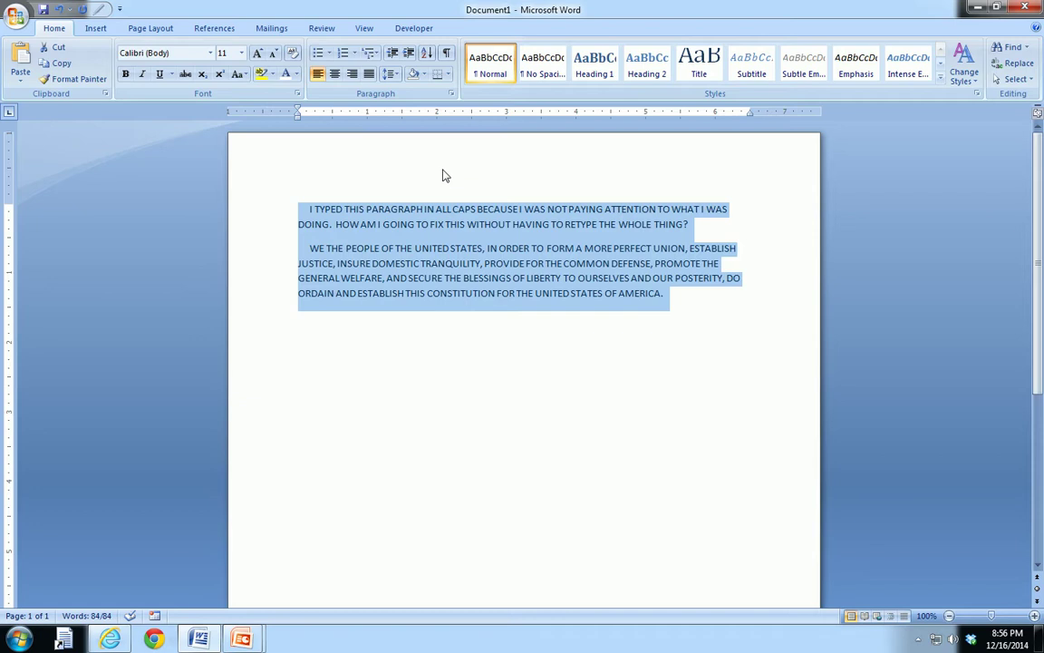
key("shift+F3")
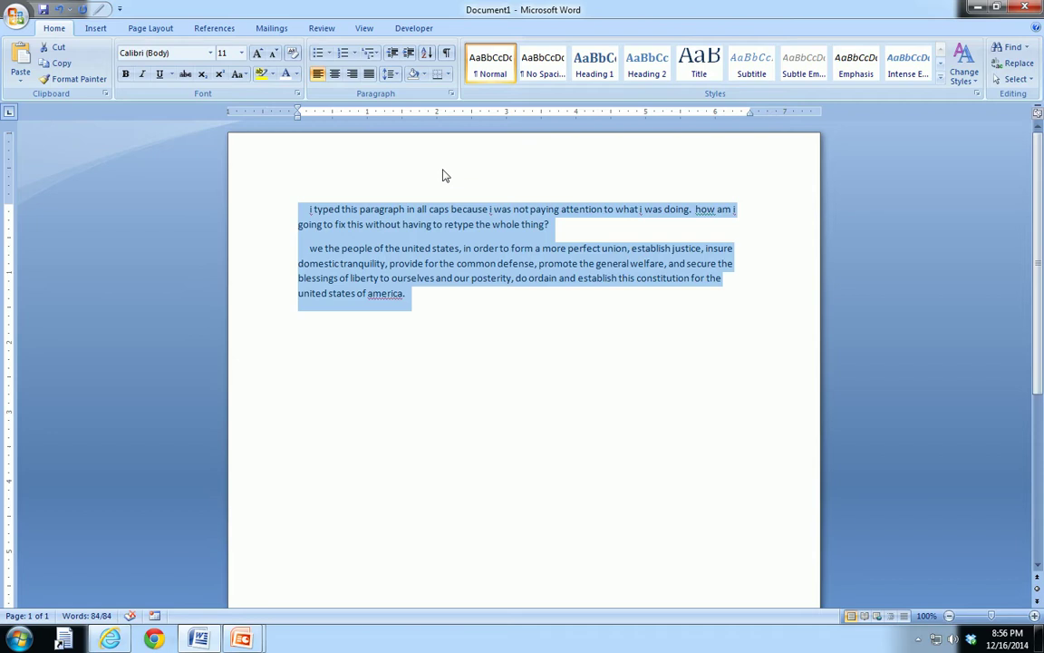
key("shift+F3")
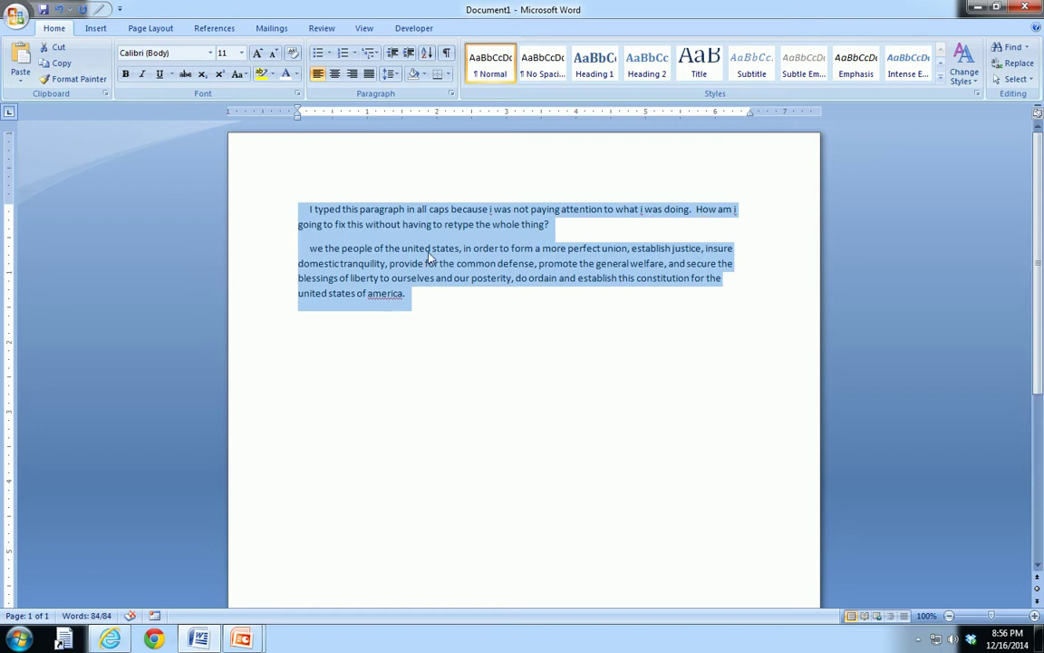
- From the document start, run an F7 spell check with Change All for 'i' and 'america'
left_click(314, 250)
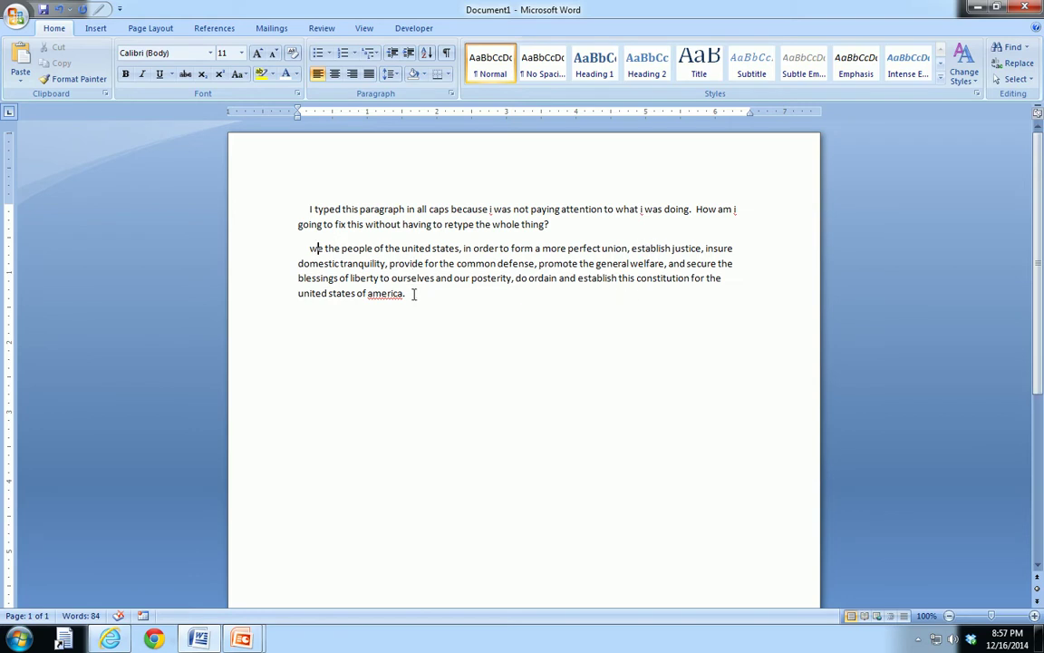
left_click(306, 209)
key("F7")
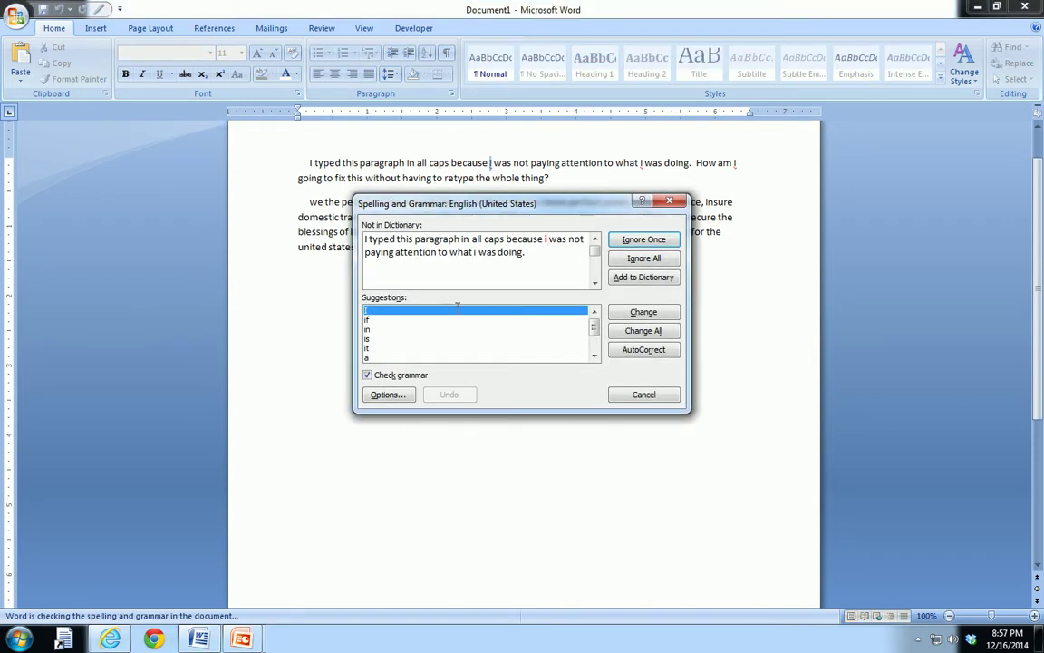
left_click(640, 332)
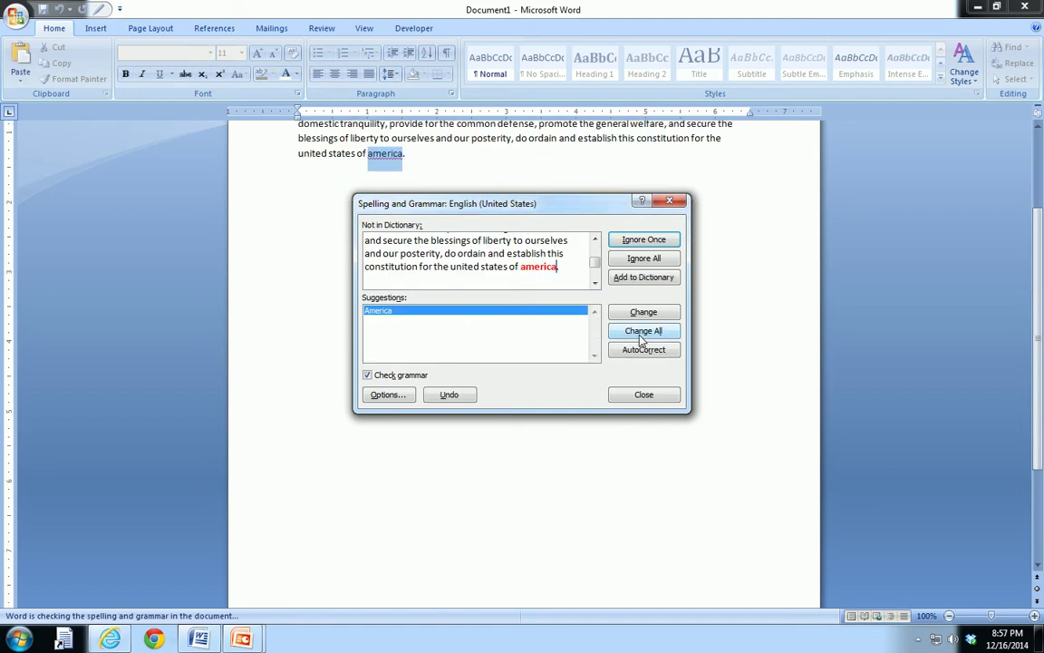
left_click(640, 331)
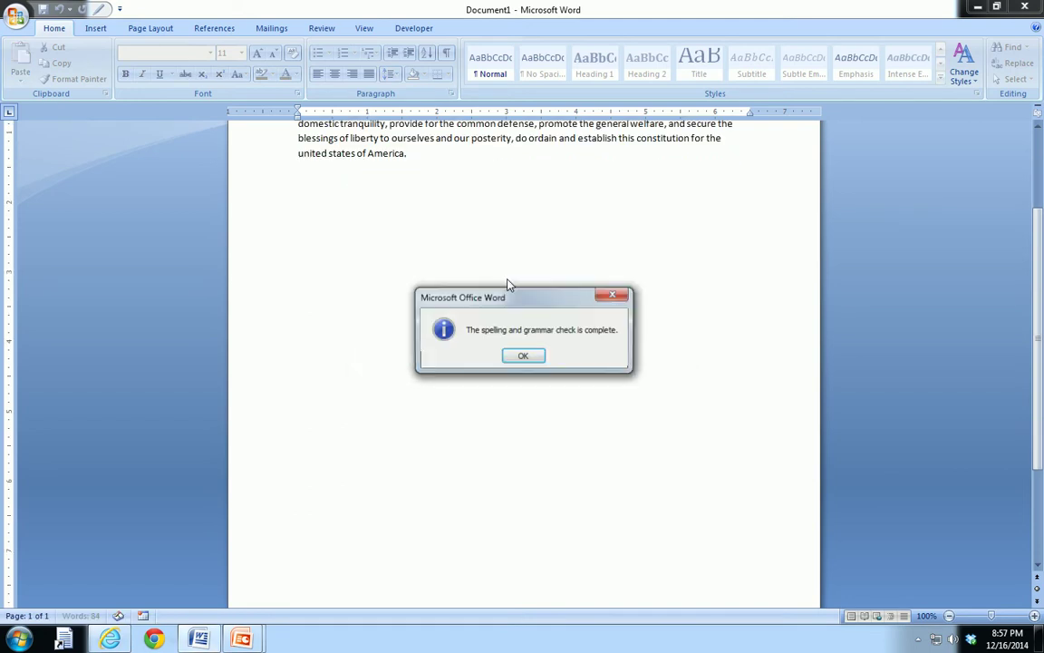
key("Return")
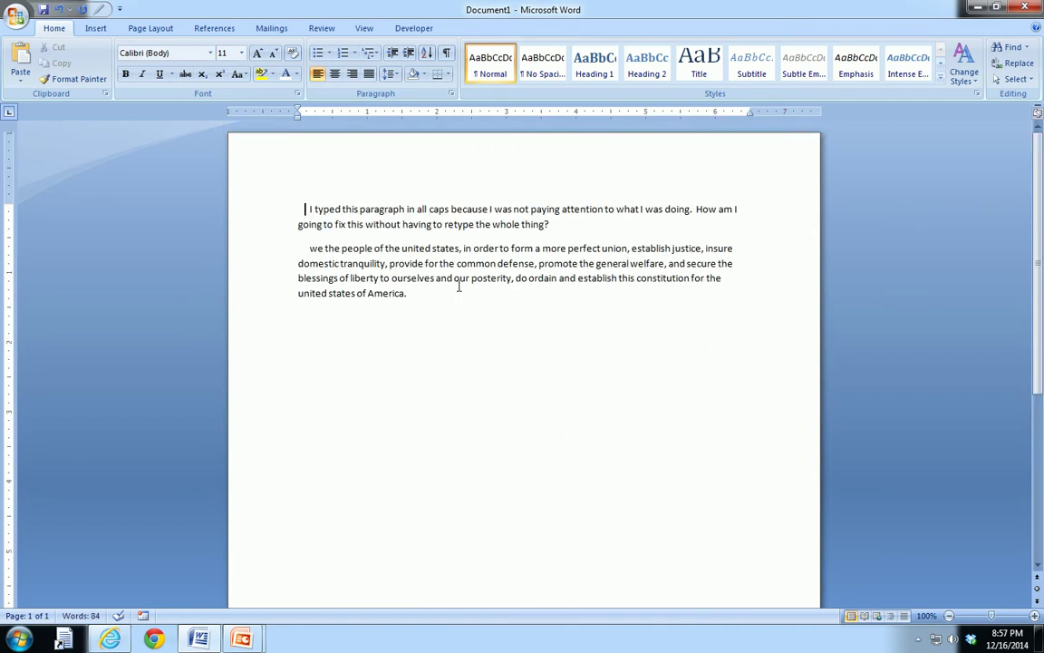